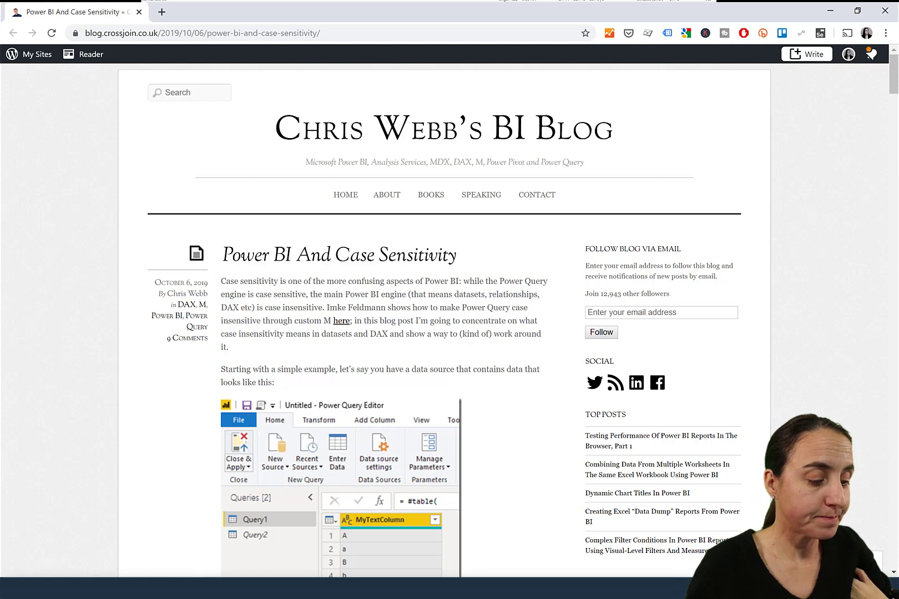
Step: Switch from the Chrome blog post to the blank Power BI Desktop report
{"action": "key", "text": "alt+Tab"}
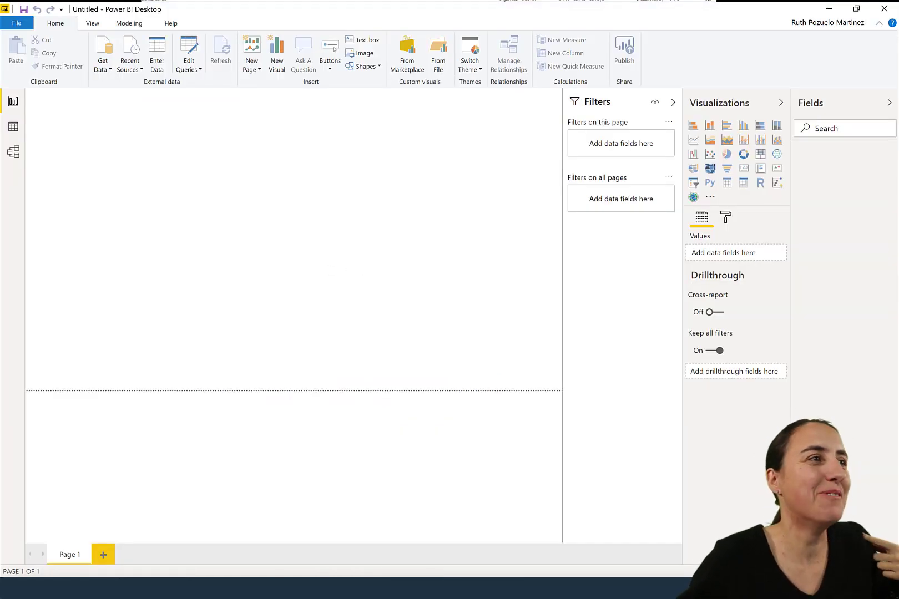
Step: In Data view, start a new calculated table from Modeling, then cancel the draft formula
{"action": "left_click", "coordinate": [14, 128]}
{"action": "left_click", "coordinate": [100, 23]}
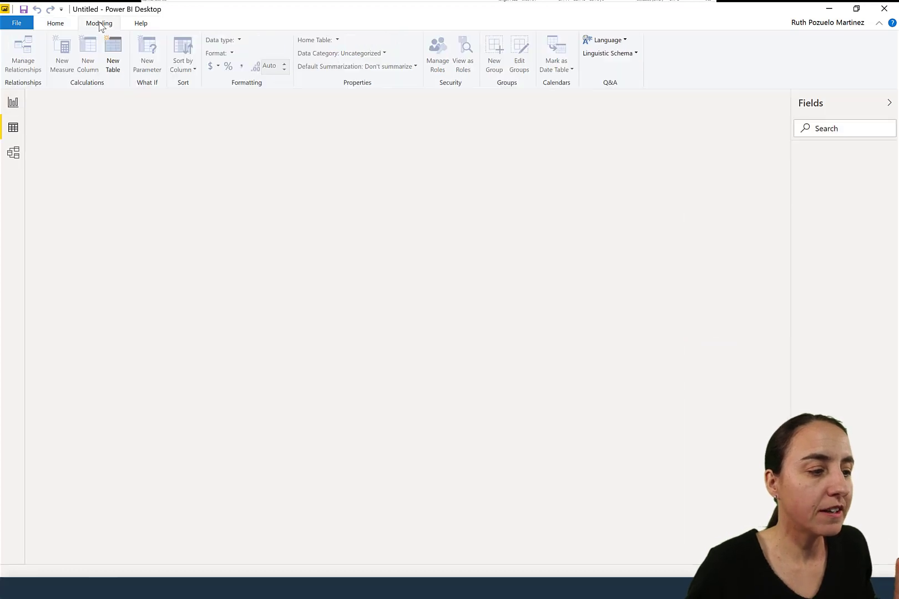
{"action": "left_click", "coordinate": [111, 56]}
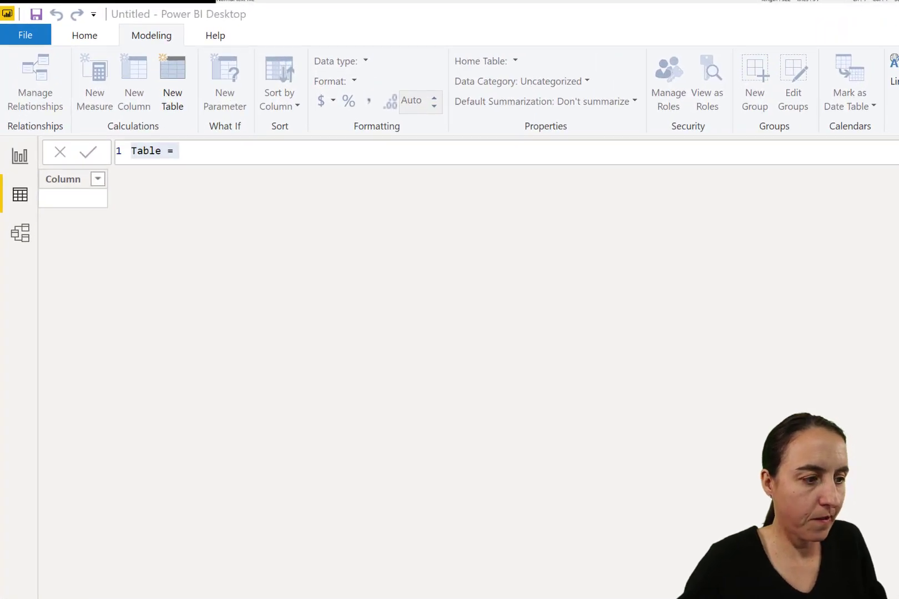
{"action": "left_click", "coordinate": [195, 154]}
{"action": "left_click_drag", "start_coordinate": [195, 154], "coordinate": [96, 151]}
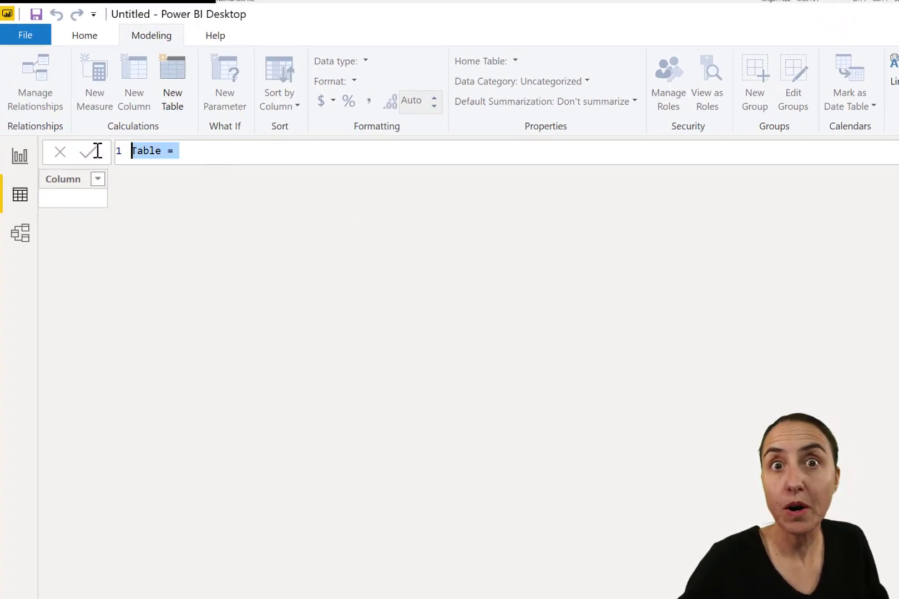
{"action": "key", "text": "Escape"}
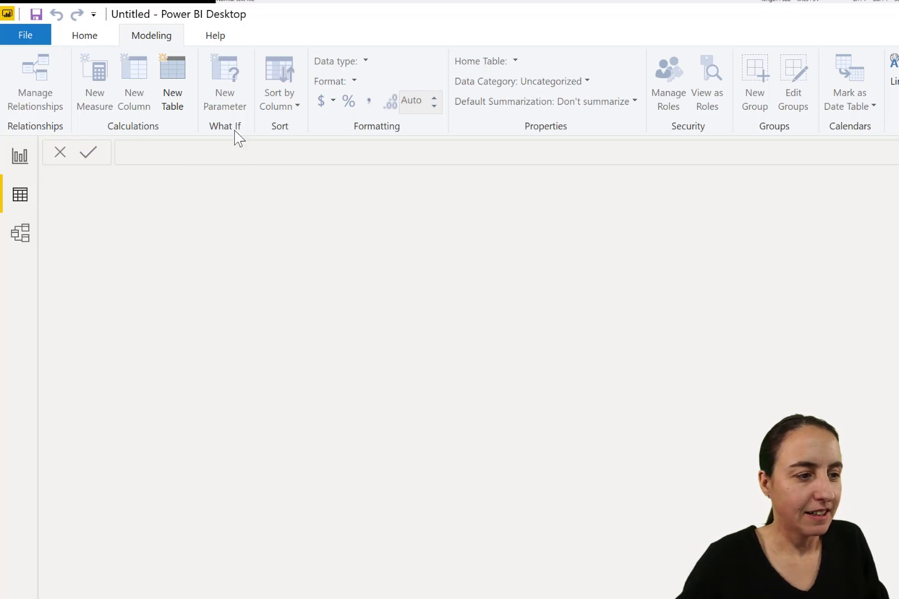
Step: Create a new table from the pasted DATATABLE formula with "A" and "a", then inspect both values
{"action": "left_click", "coordinate": [171, 74]}
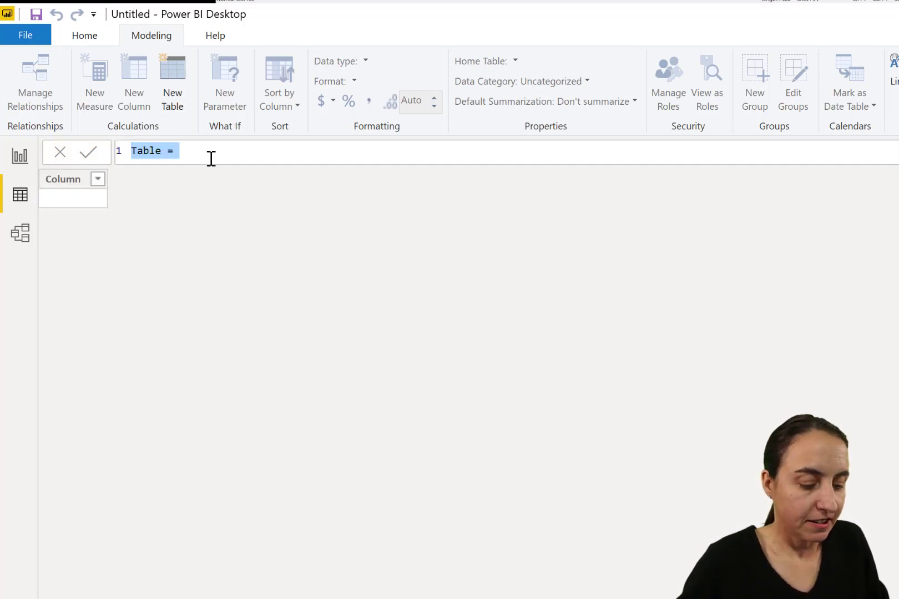
{"action": "type", "text": "Table = DATATABLE(     \"Column A\",     STRING,     {{\"A\"}, {\"a\"}})"}
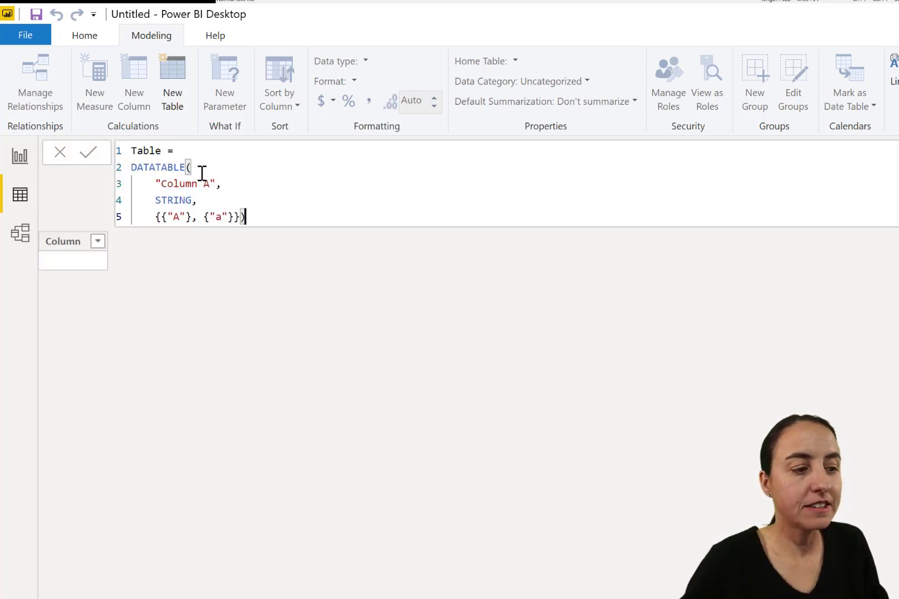
{"action": "left_click", "coordinate": [425, 391]}
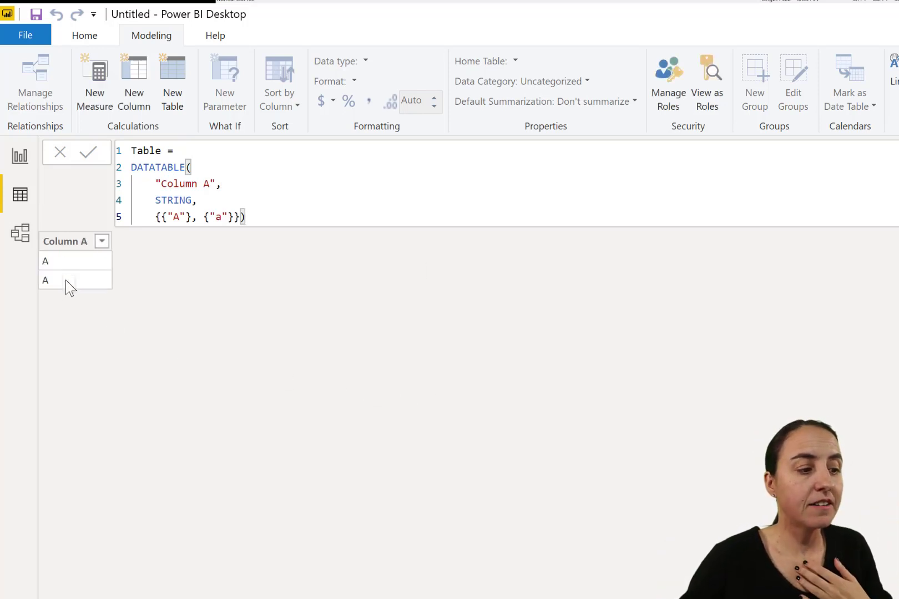
{"action": "double_click", "coordinate": [178, 216]}
{"action": "double_click", "coordinate": [221, 216]}
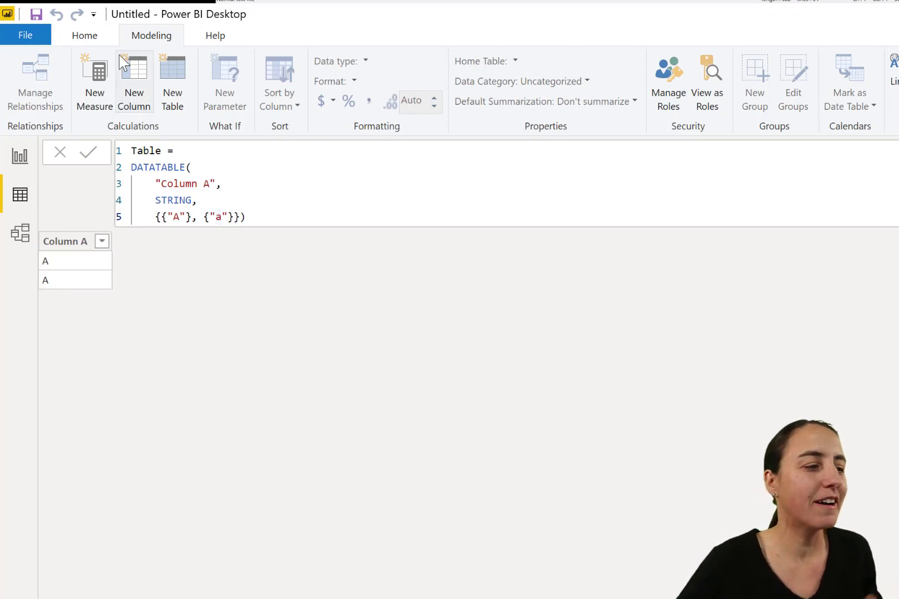
Step: Open the Power Query Editor and add a new blank query
{"action": "left_click", "coordinate": [86, 38]}
{"action": "left_click", "coordinate": [289, 78]}
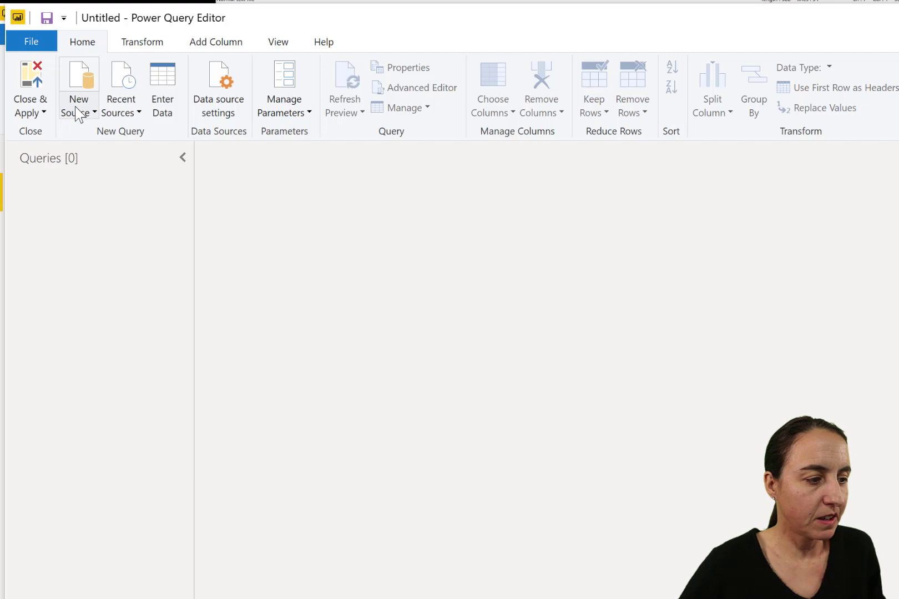
{"action": "left_click", "coordinate": [75, 106]}
{"action": "left_click", "coordinate": [70, 410]}
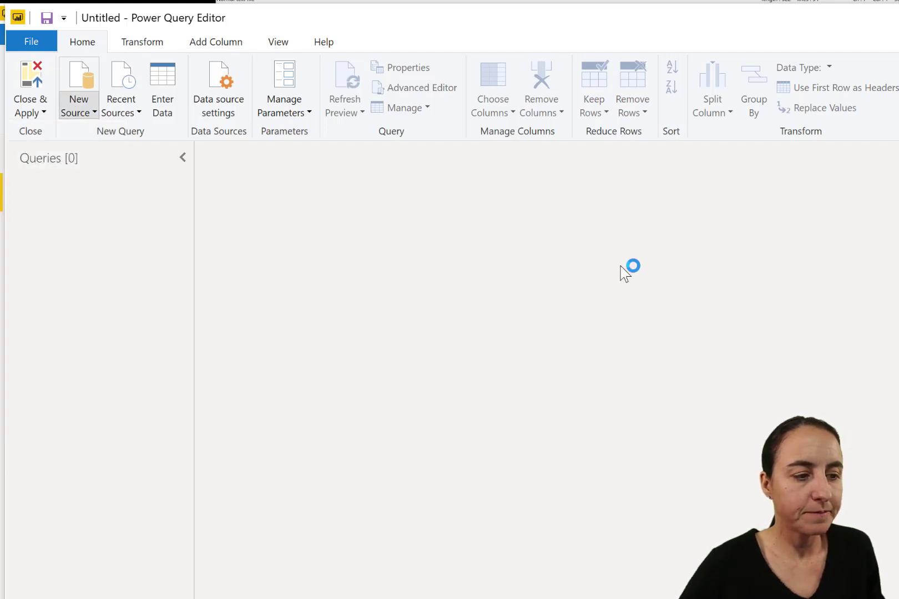
Step: Replace Query1's code with the #table snippet listing "A" and "a" in MyTextColumn
{"action": "left_click", "coordinate": [437, 88]}
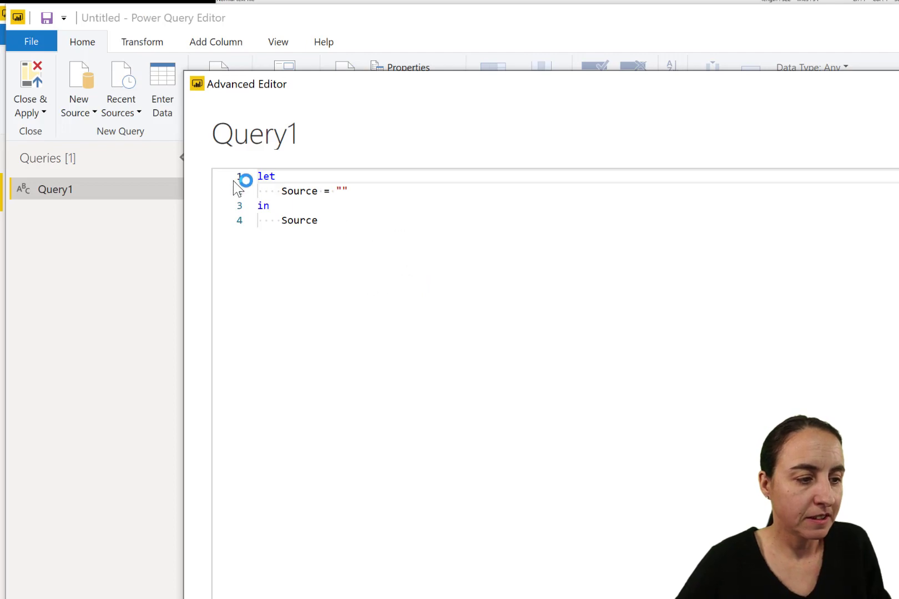
{"action": "key", "text": "ctrl+a"}
{"action": "type", "text": "let     Source =      #table(         type table          [MyTextColumn = text],         {             {\"A\"},             {\"a\"}         }) in     Source"}
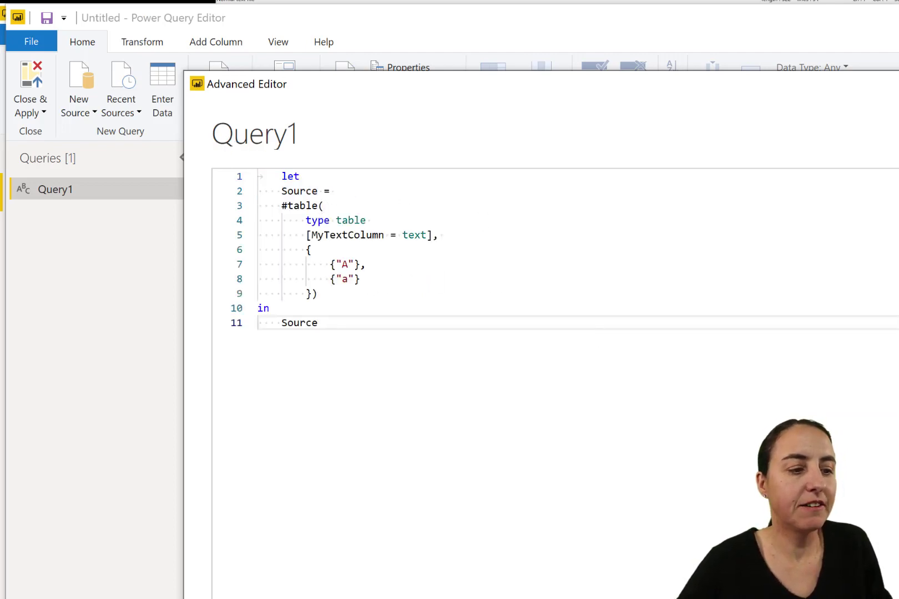
{"action": "left_click", "coordinate": [698, 531]}
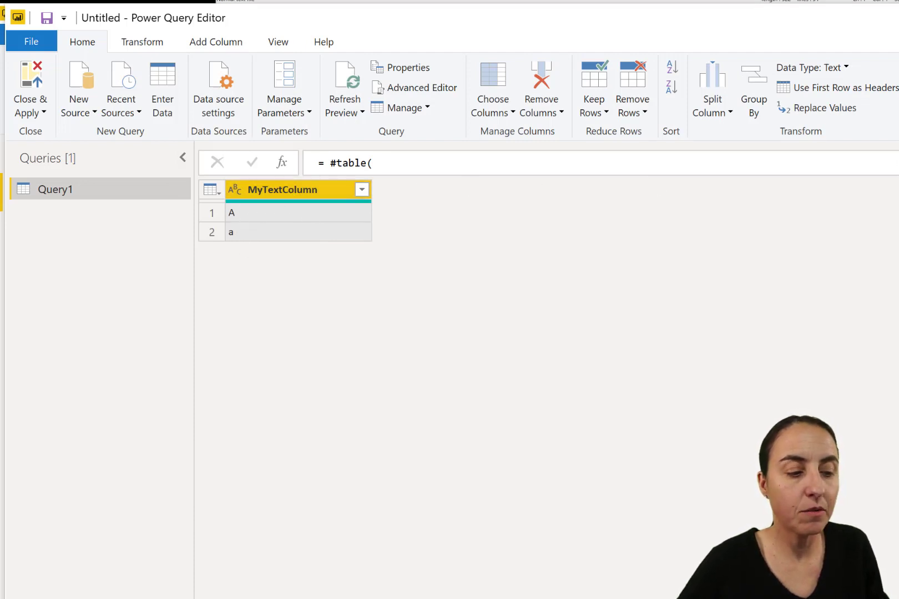
{"action": "left_click", "coordinate": [489, 162]}
{"action": "scroll", "coordinate": [407, 229], "scroll_direction": "down", "scroll_amount": 1}
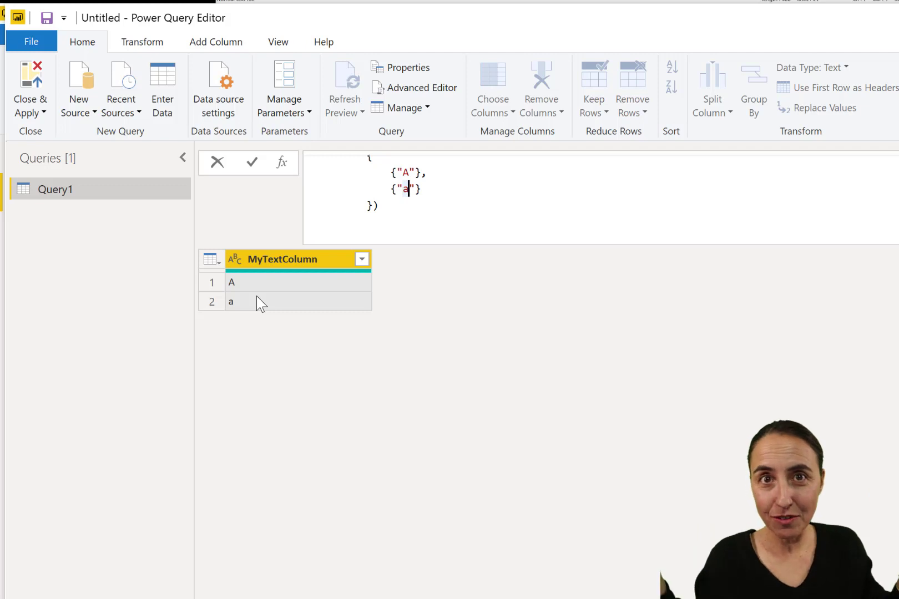
Step: Close & Apply Query1 so MyTextColumn loads into the model, displaying A twice
{"action": "left_click", "coordinate": [29, 78]}
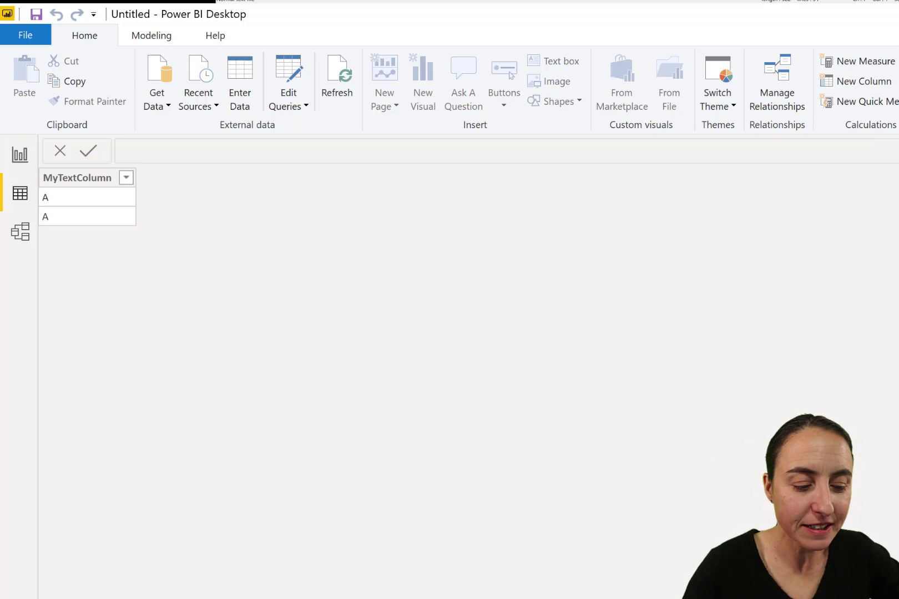
Step: Add a trailing space after the lowercase "a" in Query1, load it, and reopen the query editor
{"action": "left_click", "coordinate": [277, 69]}
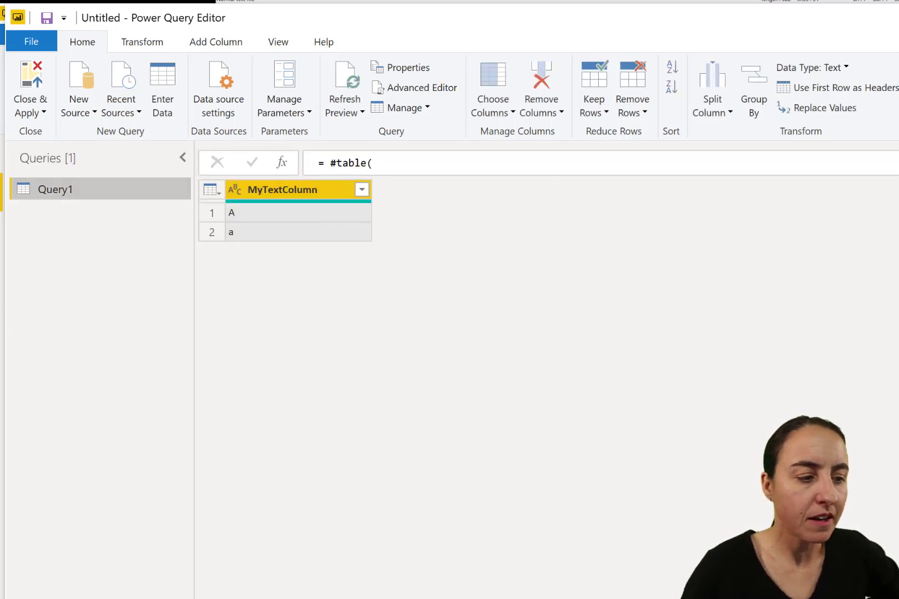
{"action": "left_click", "coordinate": [471, 167]}
{"action": "scroll", "coordinate": [421, 204], "scroll_direction": "down", "scroll_amount": 1}
{"action": "left_click", "coordinate": [407, 201]}
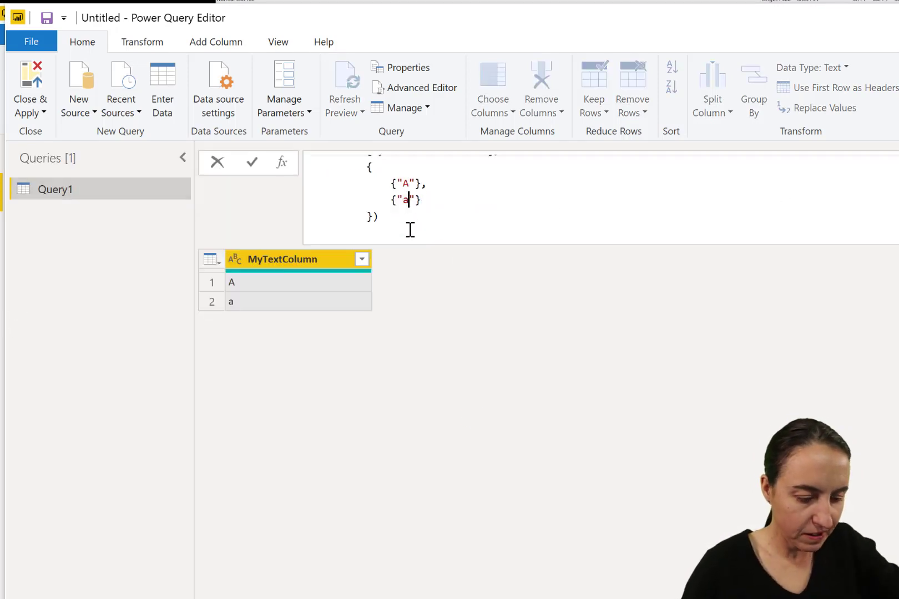
{"action": "left_click", "coordinate": [682, 415]}
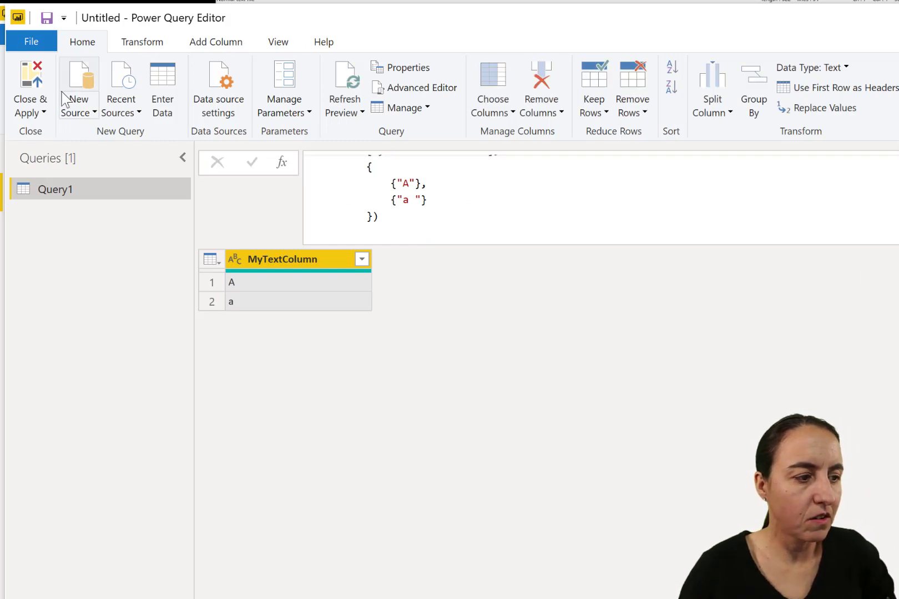
{"action": "left_click", "coordinate": [30, 84]}
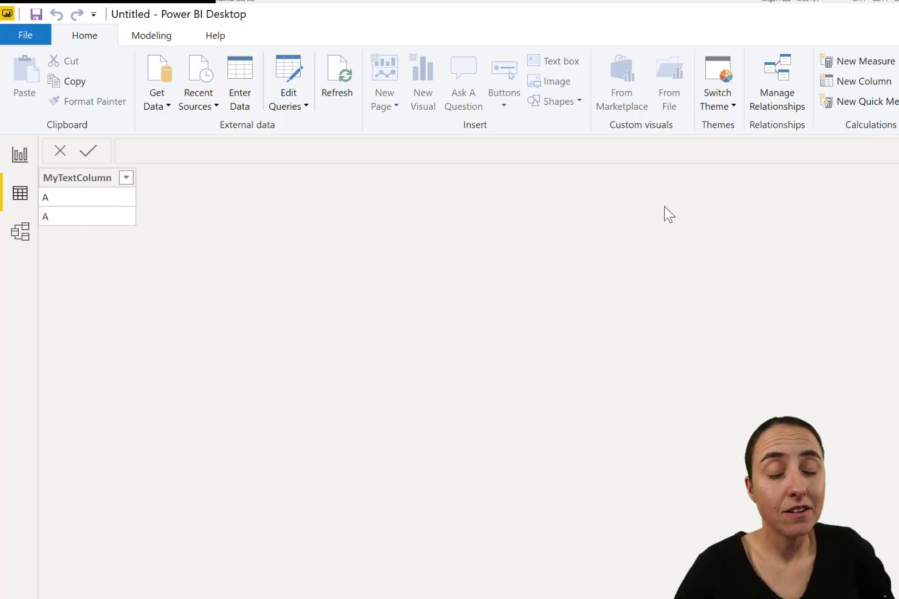
{"action": "left_click", "coordinate": [293, 71]}
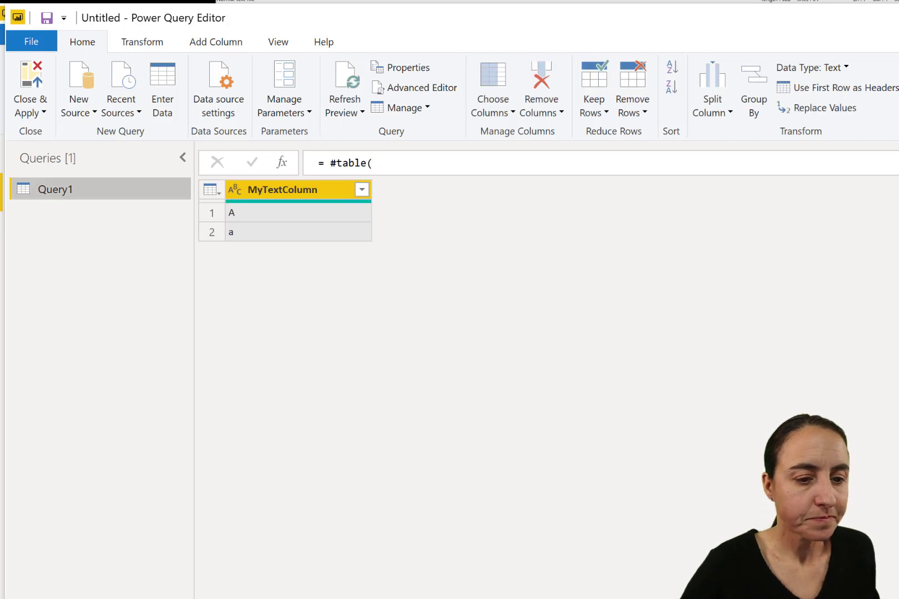
Step: In Advanced Editor, replace the space after "a" with &Character.FromNumber(8203)
{"action": "left_click", "coordinate": [420, 87]}
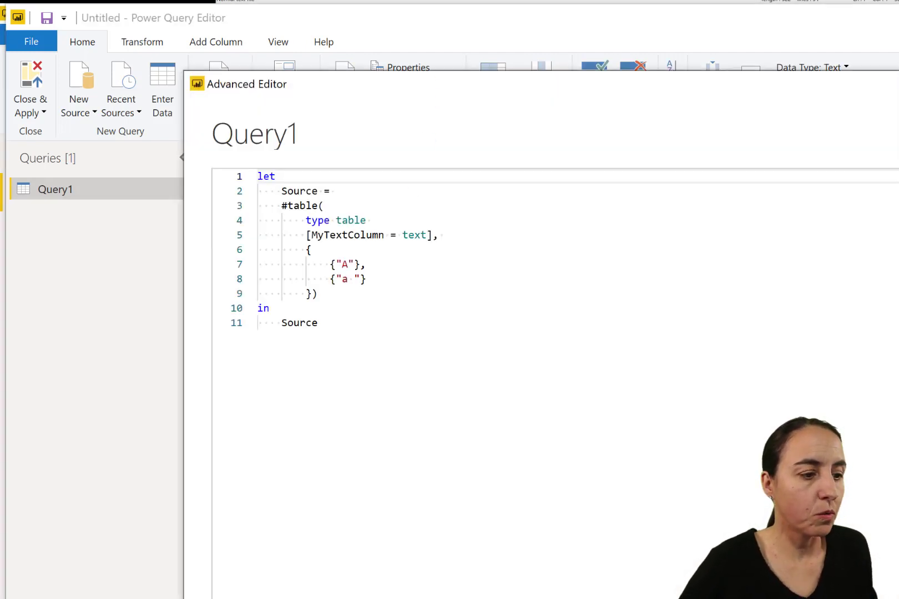
{"action": "left_click", "coordinate": [349, 283]}
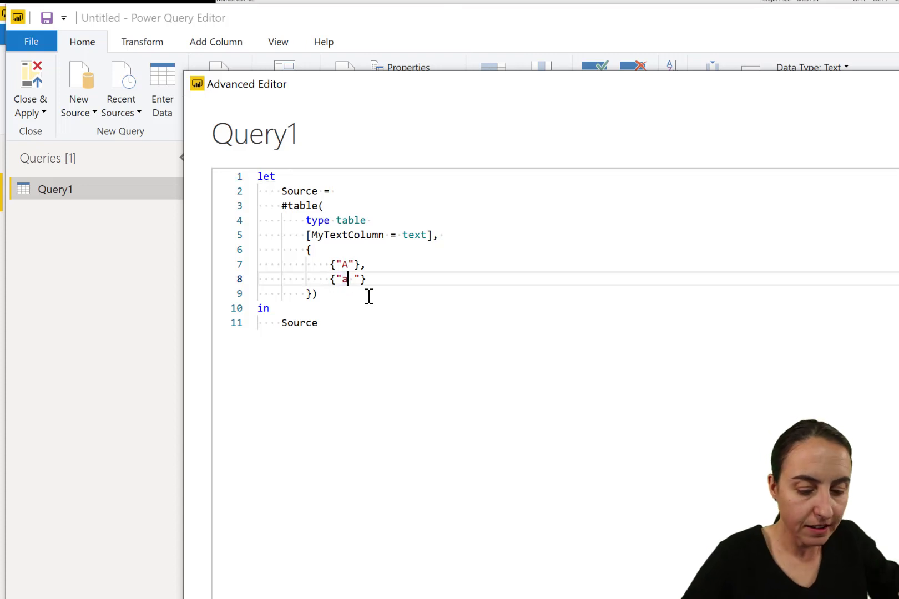
{"action": "key", "text": "Delete"}
{"action": "key", "text": "End"}
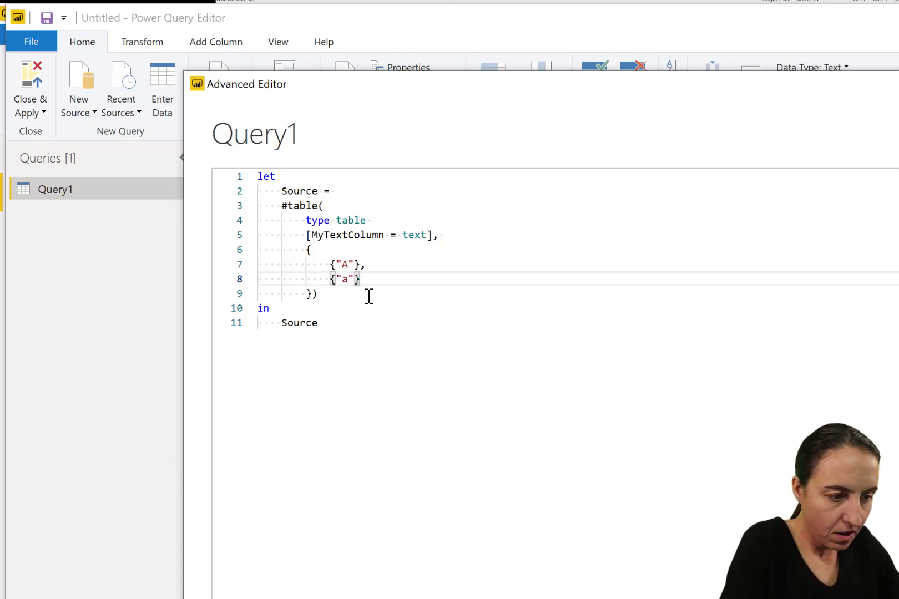
{"action": "key", "text": "Left"}
{"action": "type", "text": "&cha"}
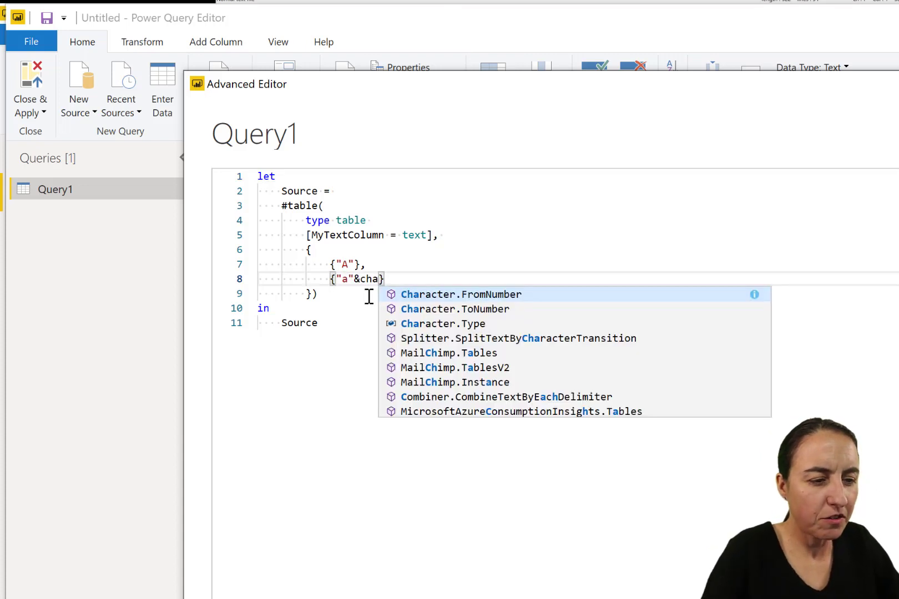
{"action": "key", "text": "Tab"}
{"action": "type", "text": "("}
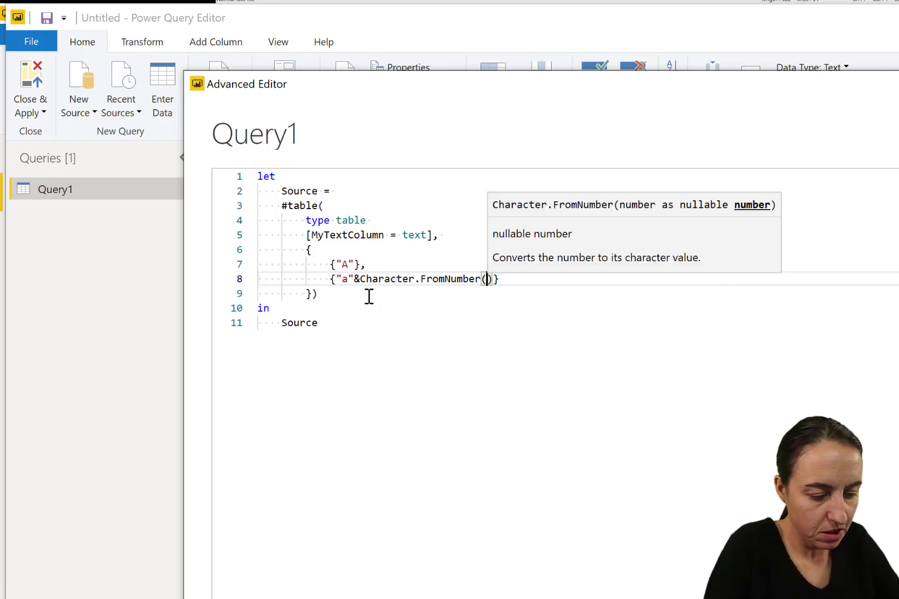
{"action": "type", "text": "82"}
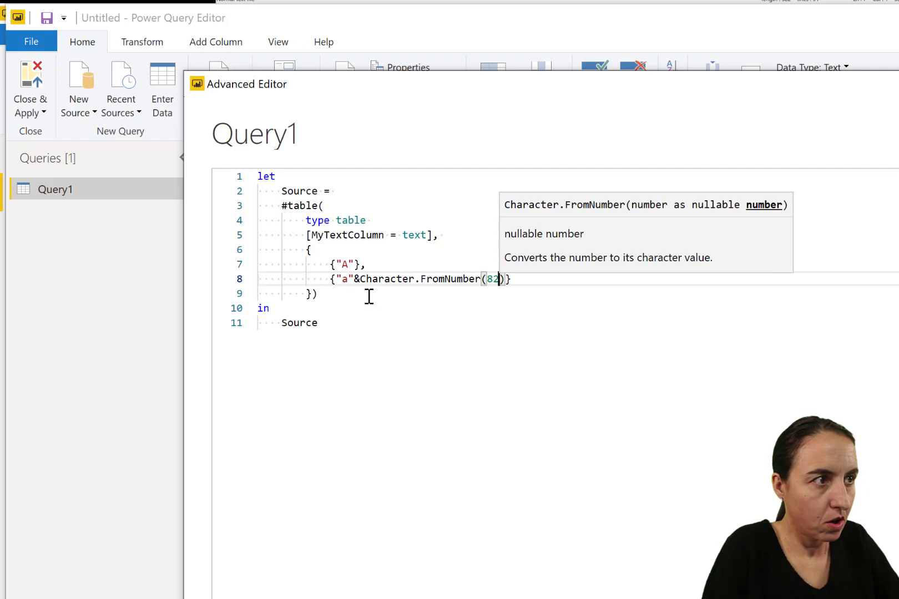
{"action": "type", "text": "03"}
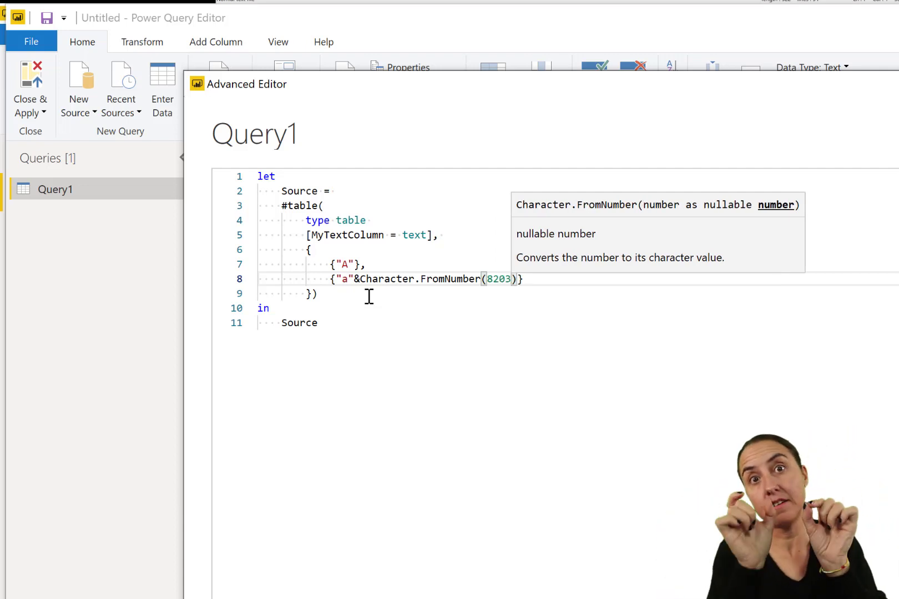
{"action": "left_click", "coordinate": [519, 427]}
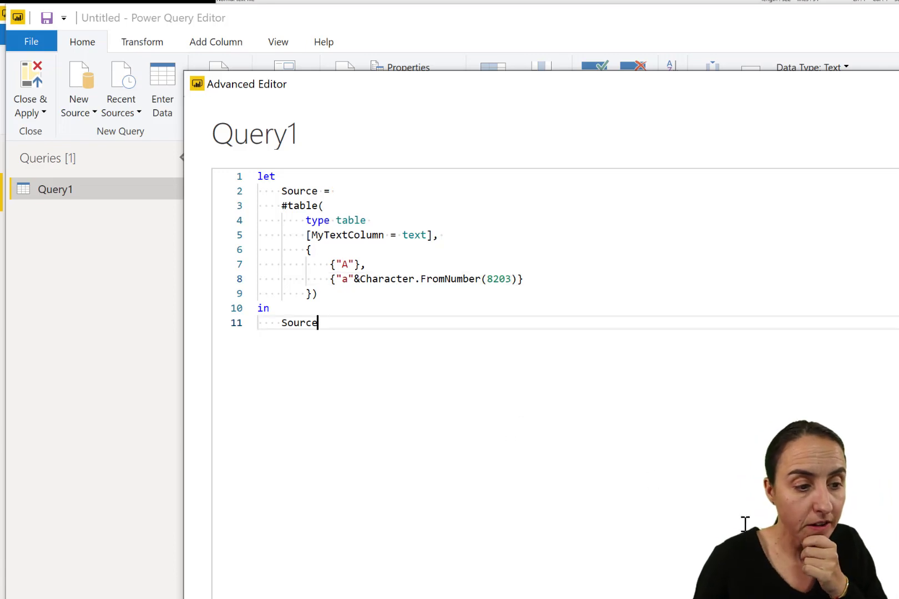
{"action": "key", "text": "Escape"}
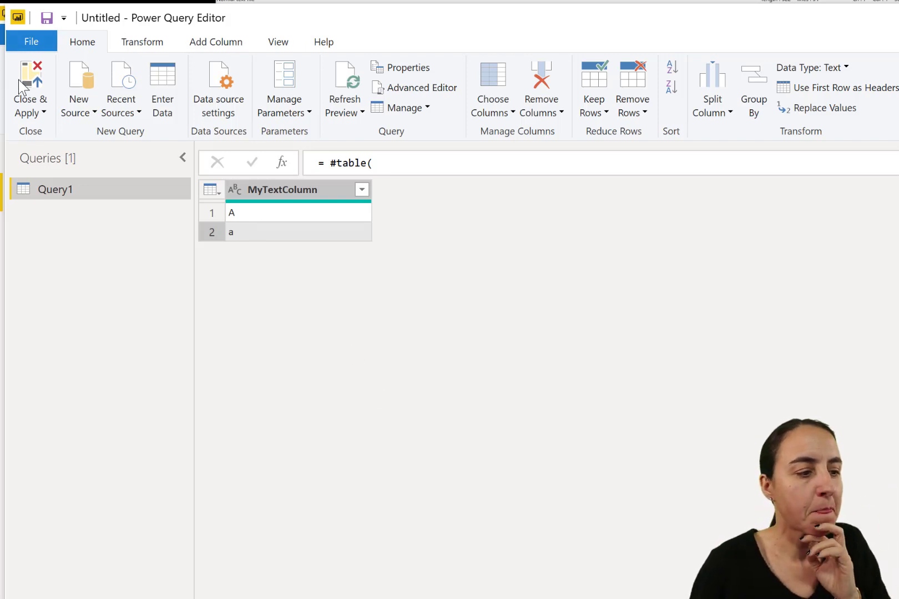
Step: Load the updated Query1 and view MyTextColumn showing both A and a in the data view
{"action": "left_click", "coordinate": [39, 89]}
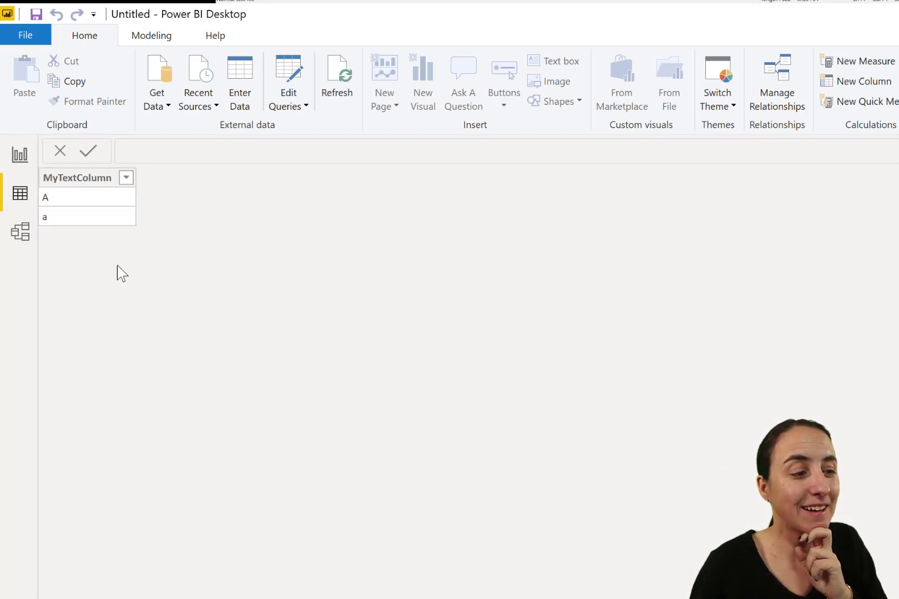
{"action": "left_click_drag", "start_coordinate": [57, 205], "coordinate": [90, 243]}
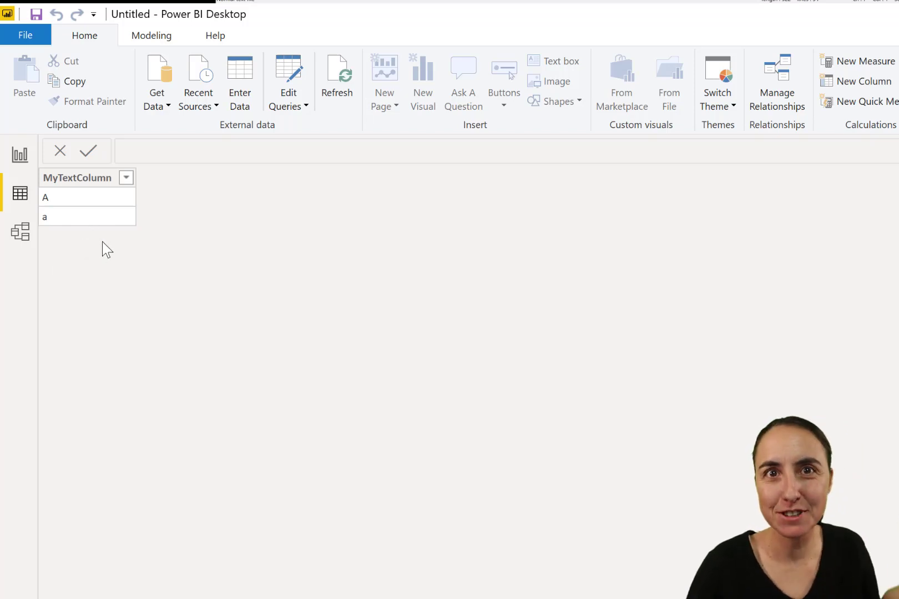